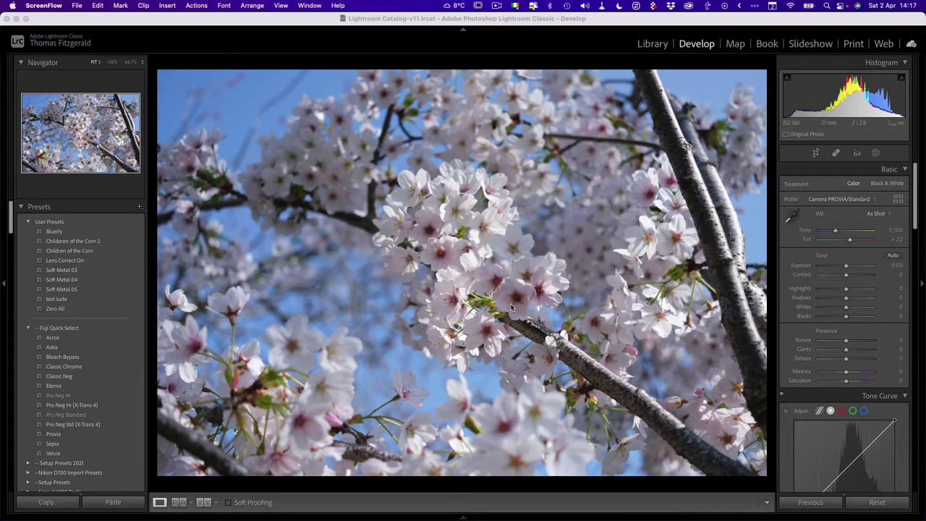
# Step: Apply the Fuji CLASSIC Neg camera-matching profile to the cherry blossom photo from the Profile Browser
pyautogui.click(613, 242)
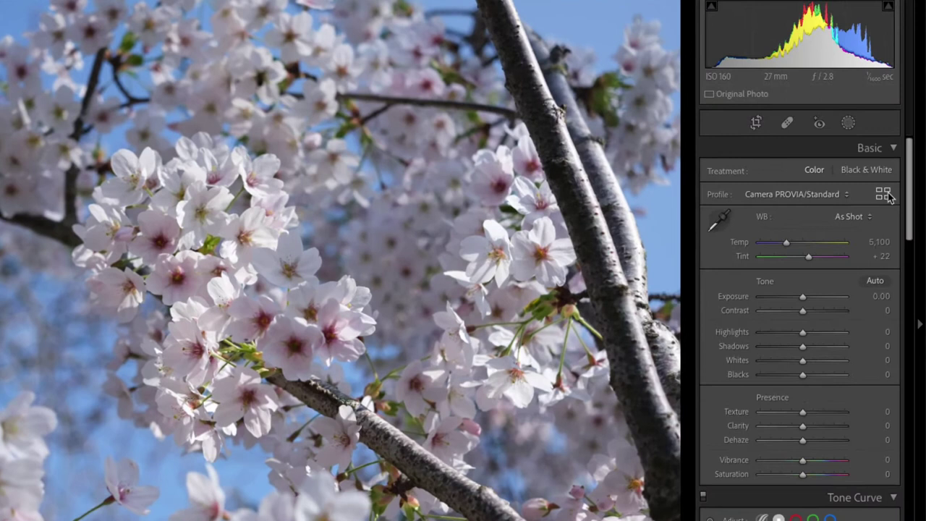
pyautogui.click(883, 194)
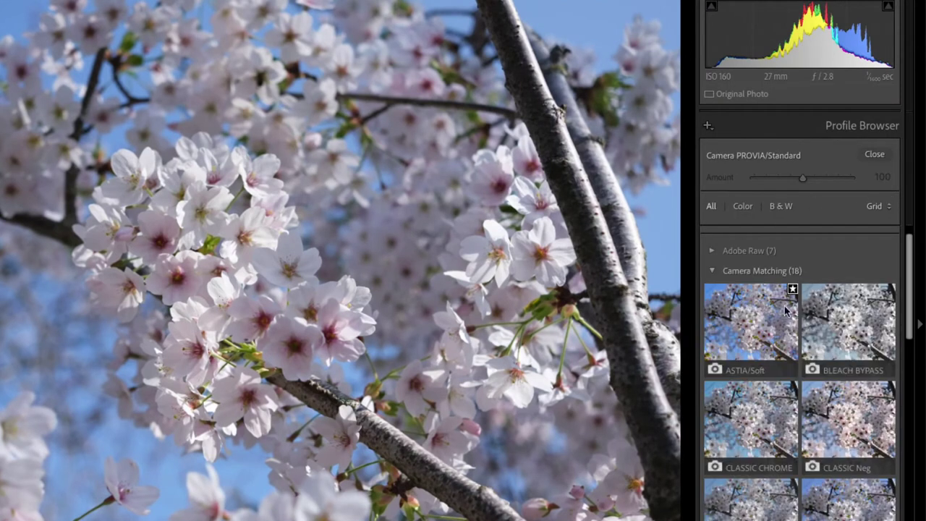
pyautogui.scroll(-2, 849, 340)
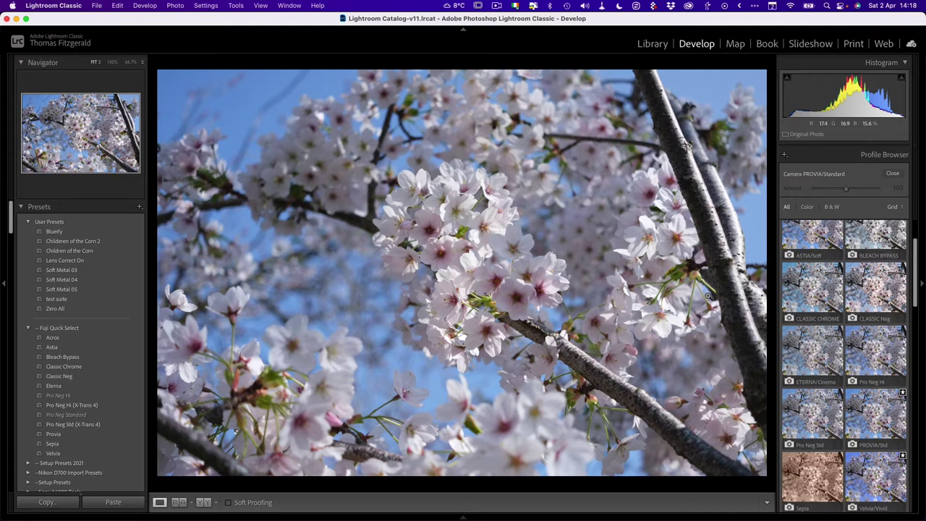
pyautogui.click(897, 269)
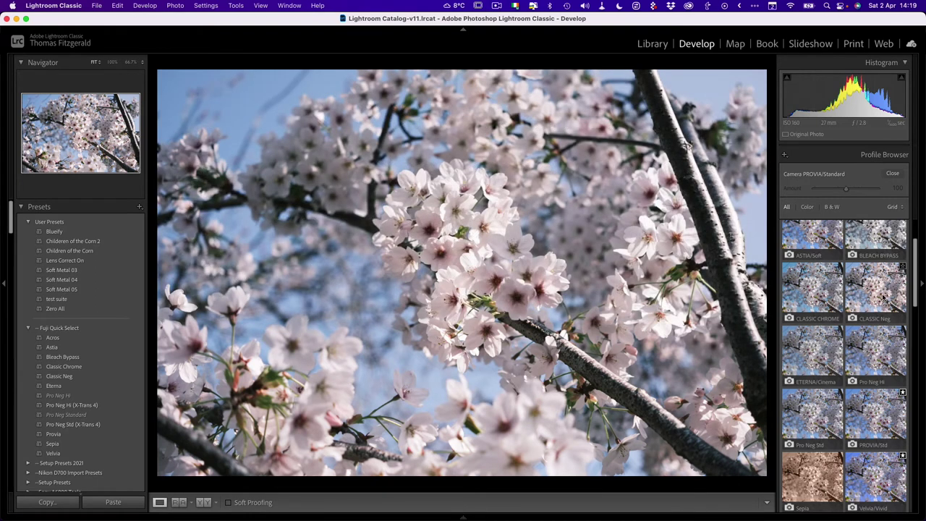
# Step: Close the Profile Browser with CLASSIC Neg kept, then move down toward the Color Grading panel
pyautogui.doubleClick(885, 293)
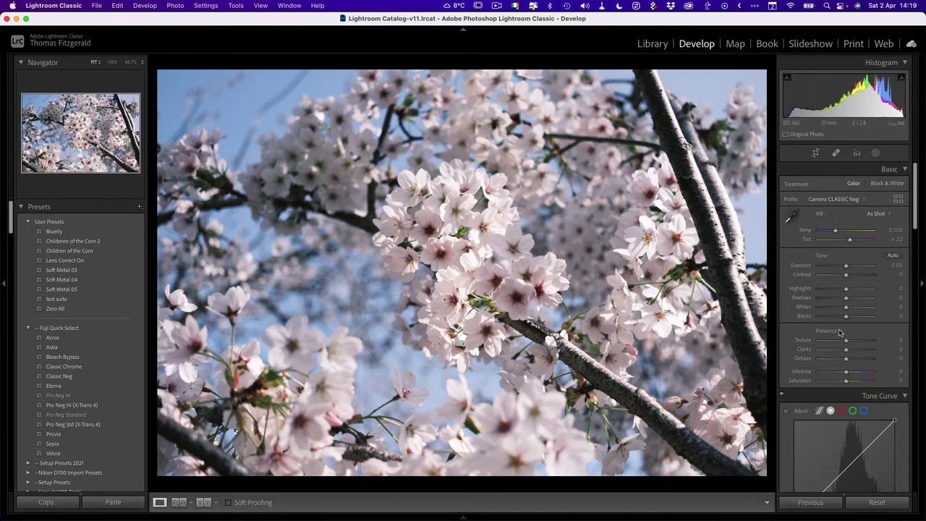
pyautogui.moveTo(915, 224); pyautogui.dragTo(915, 319)
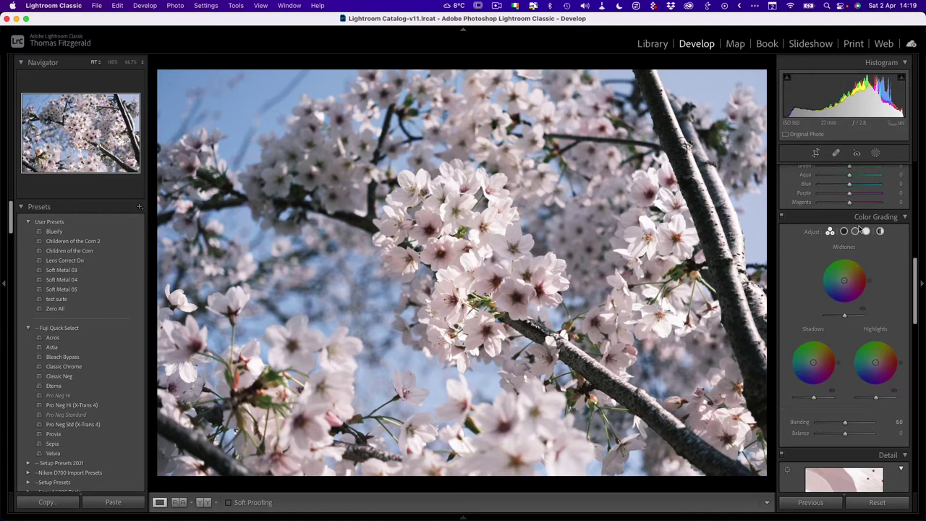
# Step: Tint shadows and highlights faint green and push midtones yellow (H 57, S 32, luminance +25)
pyautogui.scroll(3, 835, 239)
pyautogui.scroll(-3, 828, 207)
pyautogui.scroll(-1, 828, 208)
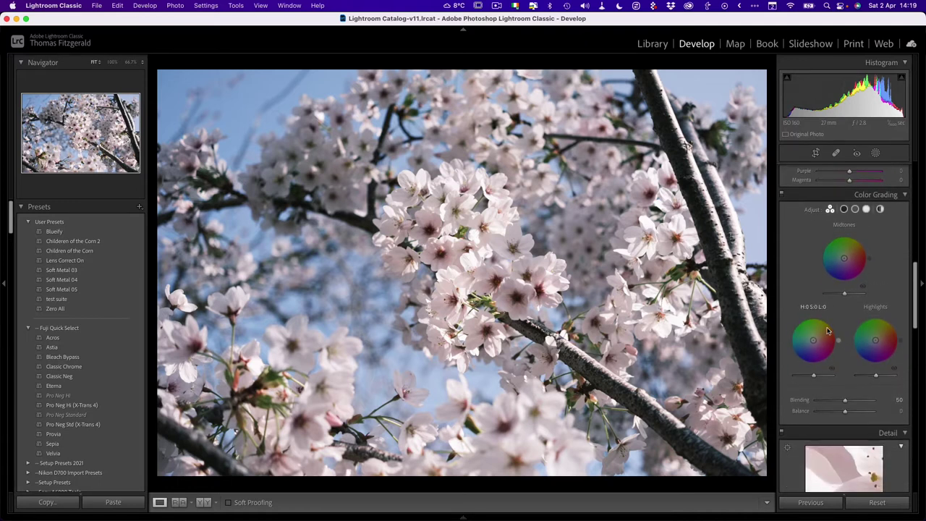
pyautogui.moveTo(813, 339); pyautogui.dragTo(810, 338)
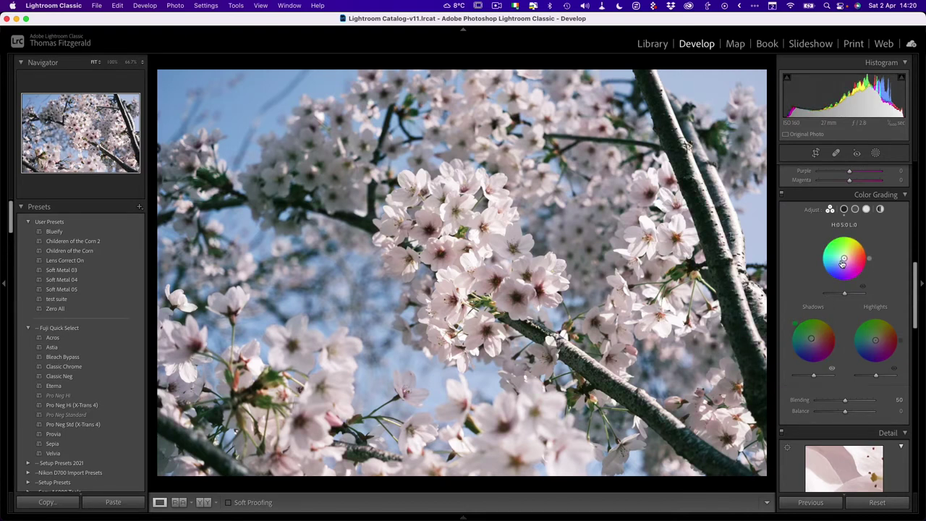
pyautogui.moveTo(844, 259); pyautogui.dragTo(847, 252)
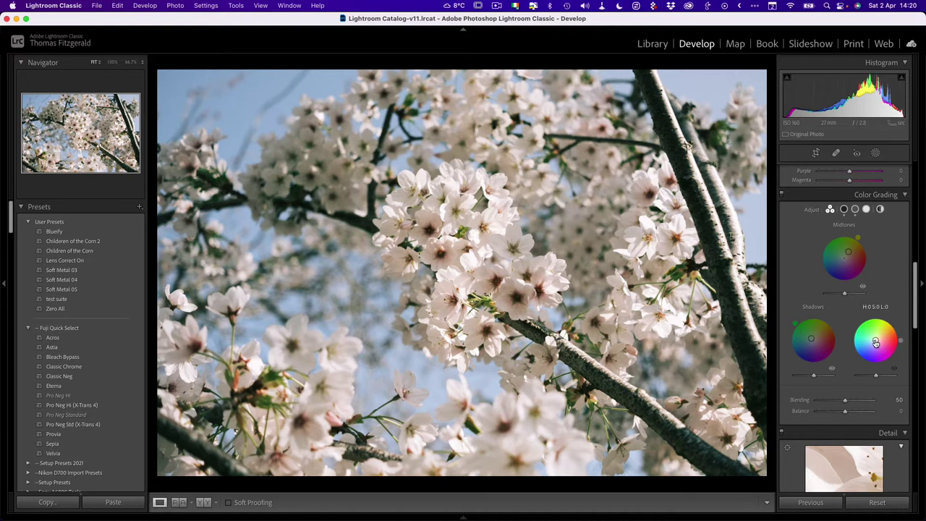
pyautogui.moveTo(875, 343); pyautogui.dragTo(874, 340)
pyautogui.moveTo(848, 251); pyautogui.dragTo(851, 296)
# Step: Set Blue saturation to +27 and Yellow to +17, then lift midtones with a tone curve point (139→154)
pyautogui.scroll(10, 852, 289)
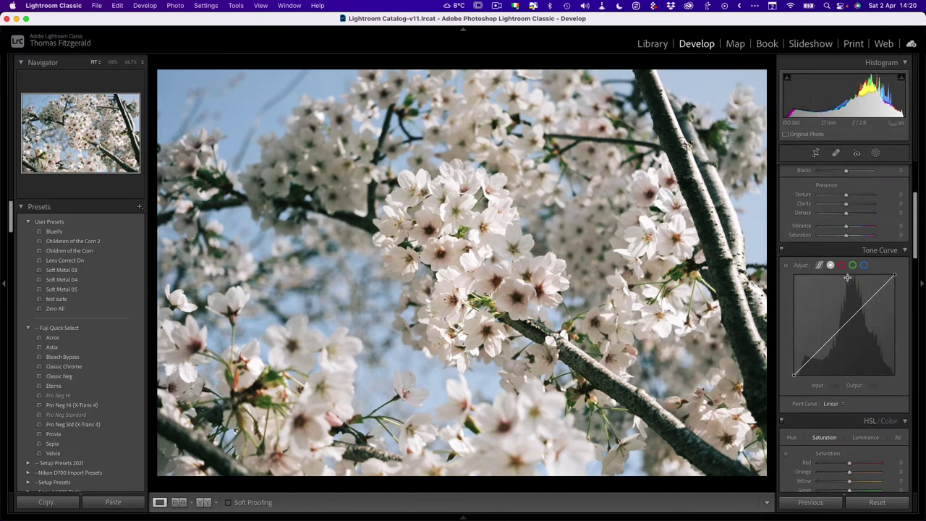
pyautogui.scroll(-10, 858, 289)
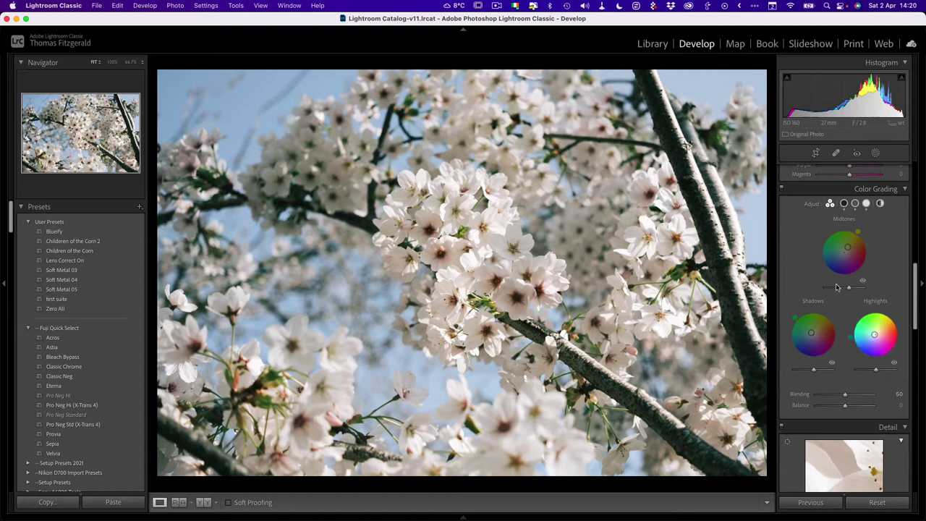
pyautogui.scroll(5, 836, 285)
pyautogui.scroll(3, 837, 285)
pyautogui.scroll(-5, 846, 289)
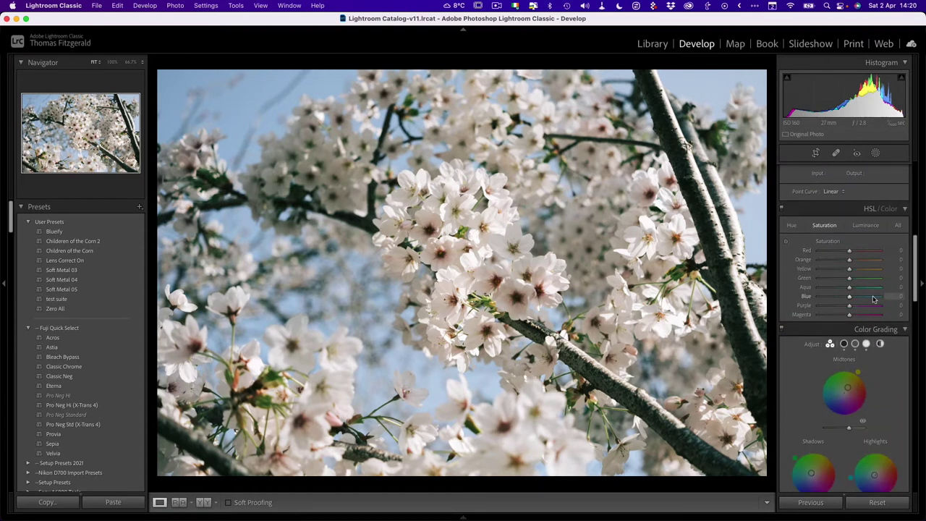
pyautogui.click(859, 297)
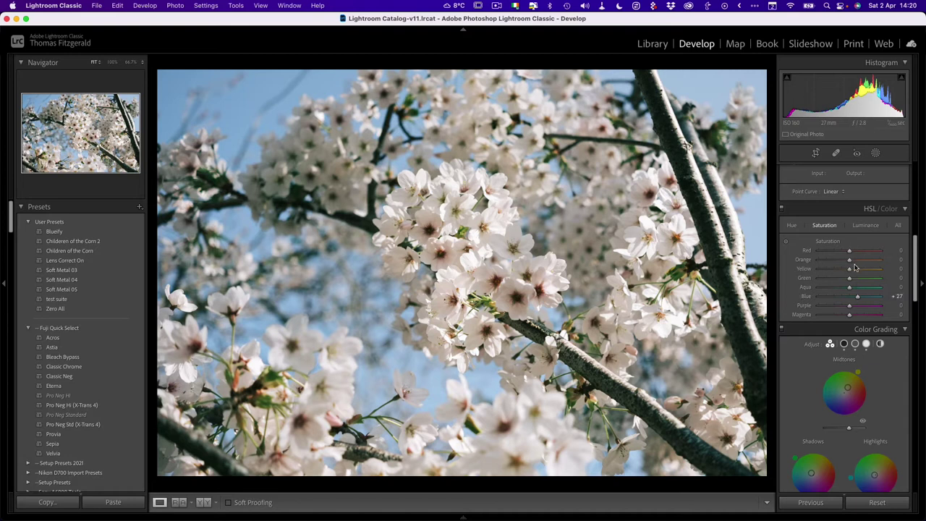
pyautogui.click(854, 270)
pyautogui.moveTo(854, 271); pyautogui.dragTo(855, 271)
pyautogui.scroll(5, 847, 289)
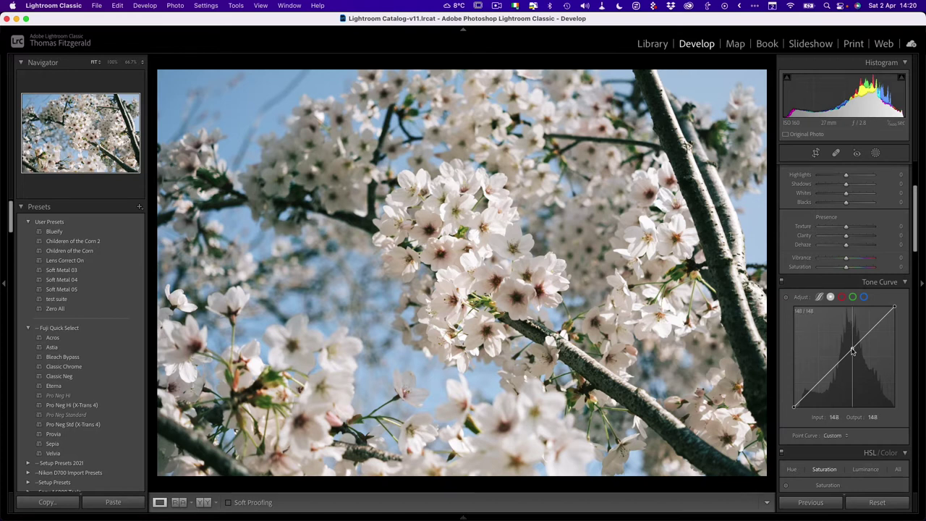
pyautogui.moveTo(851, 350); pyautogui.dragTo(848, 346)
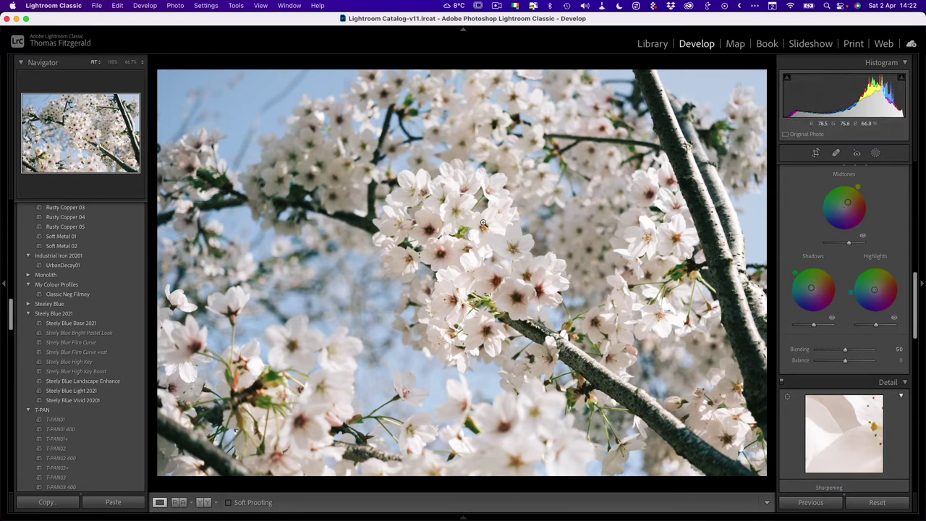
# Step: Send the edited cherry blossom photo to Photoshop via Edit In > Open as Smart Object
pyautogui.rightClick(471, 202)
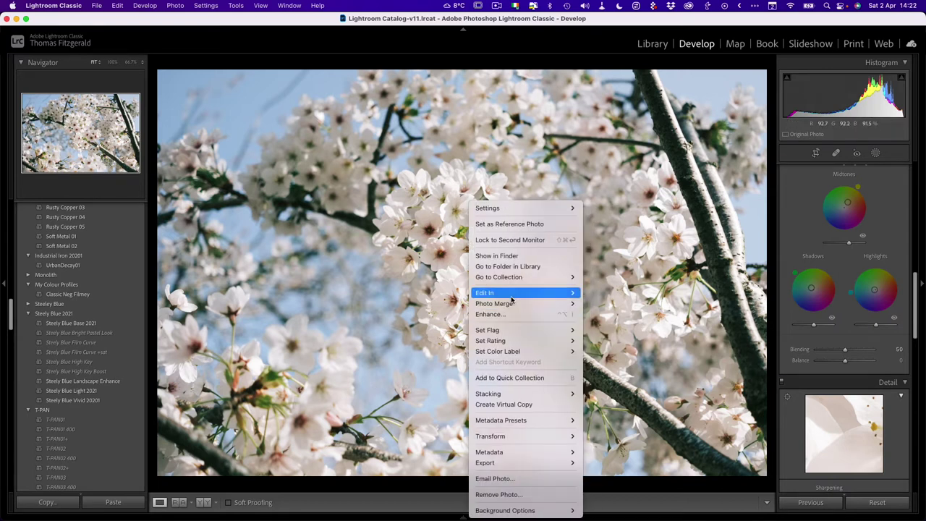
pyautogui.moveTo(510, 293)
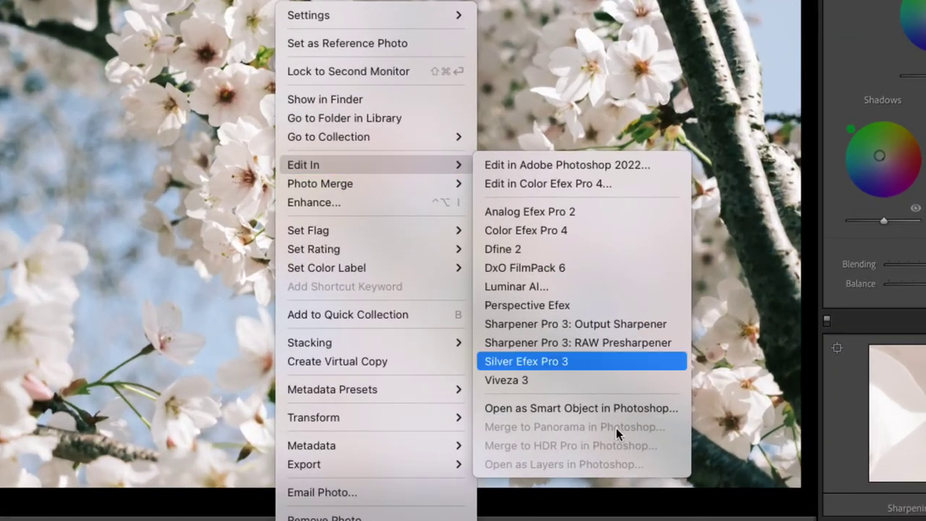
pyautogui.click(542, 408)
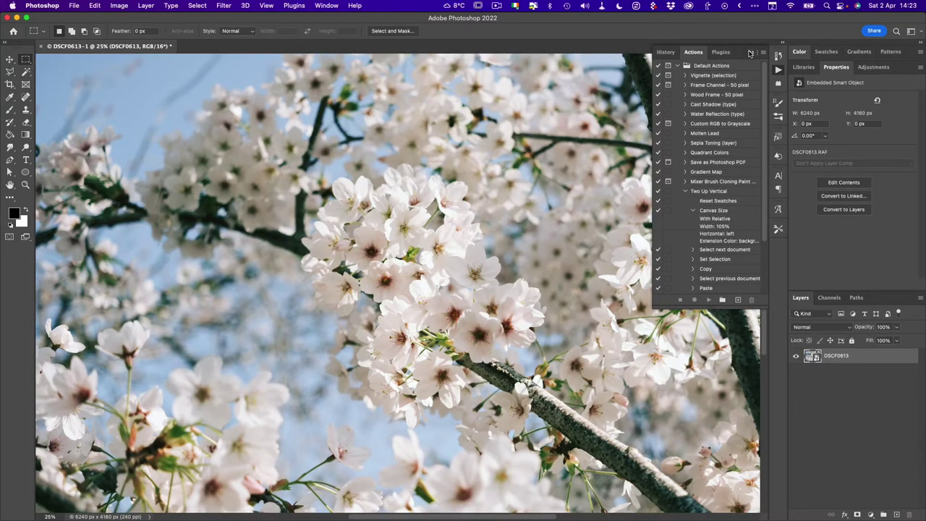
# Step: Open the smart object in Camera Raw 14.2 and show its Presets panel
pyautogui.click(761, 54)
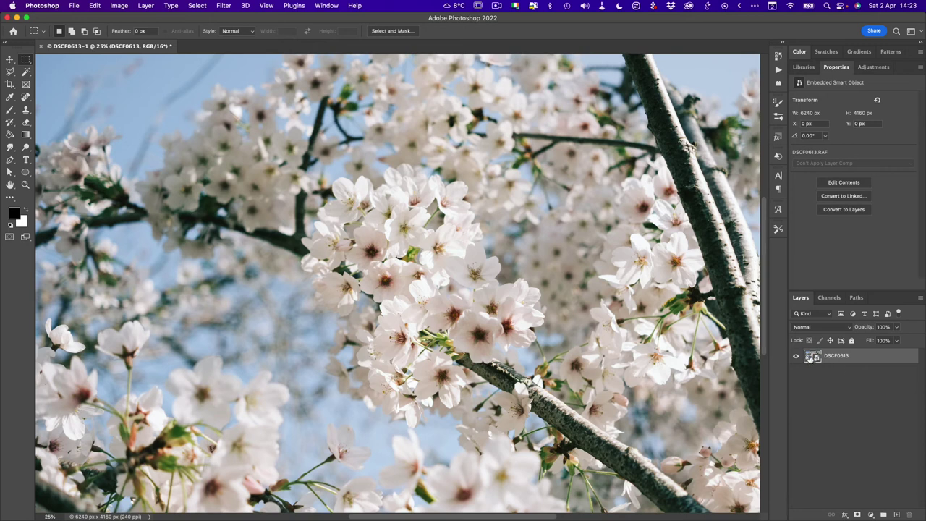
pyautogui.doubleClick(811, 357)
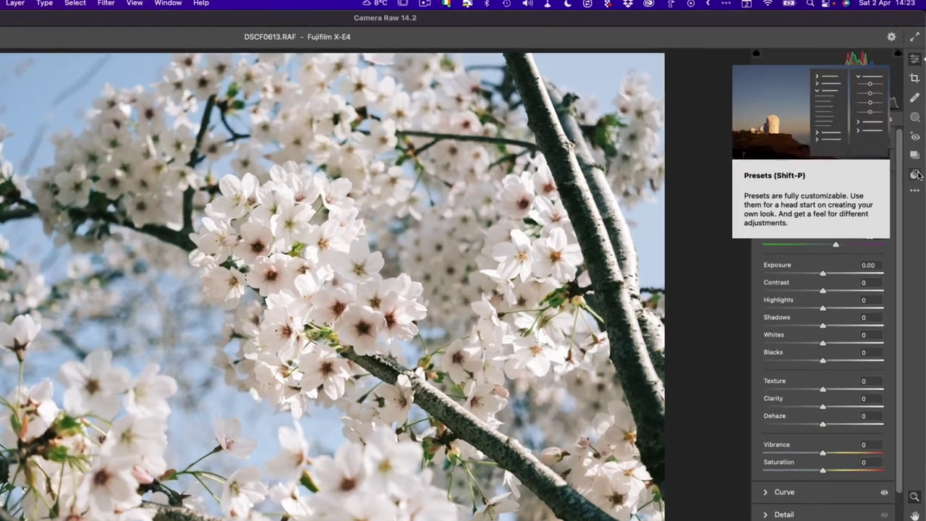
pyautogui.click(915, 175)
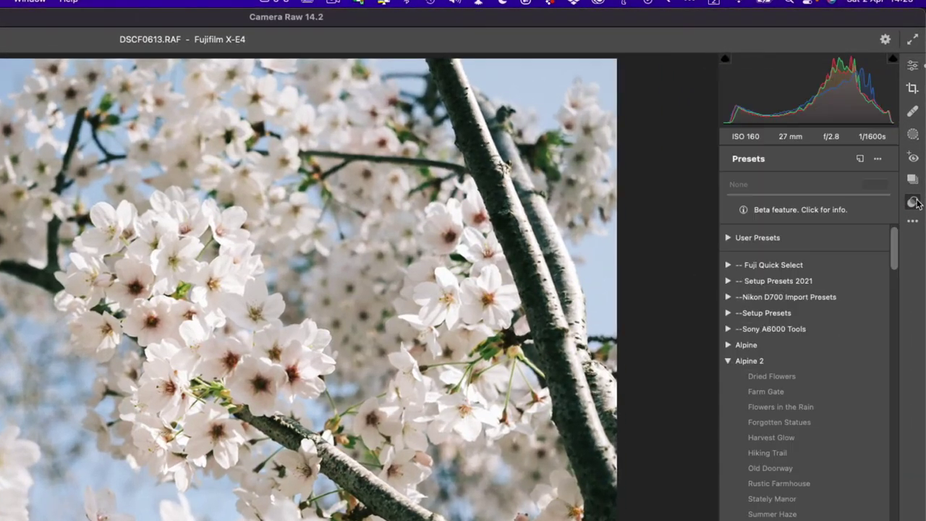
# Step: Create a user profile named 'Classic Neg Filmy' including the CLASSIC Neg color lookup table
pyautogui.keyDown('alt'); pyautogui.click(860, 160); pyautogui.keyUp('alt')
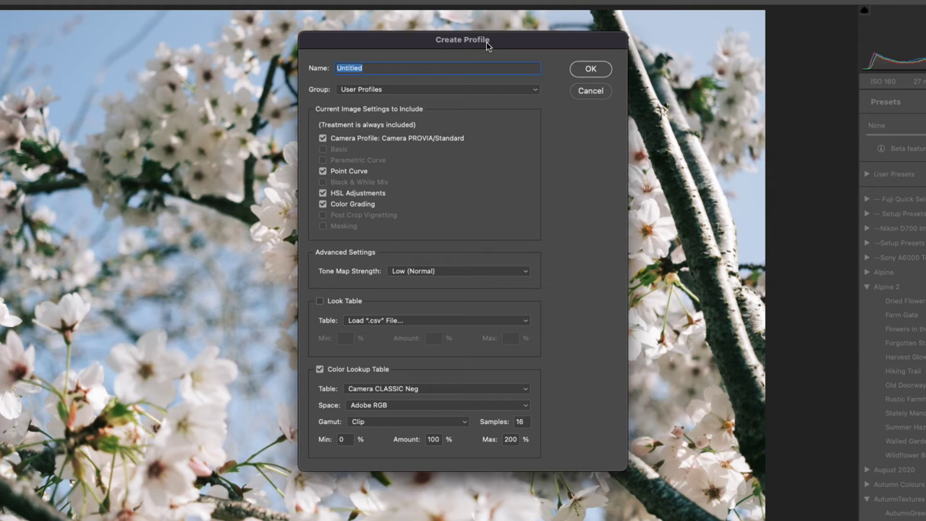
pyautogui.write('Classic Neg Film')
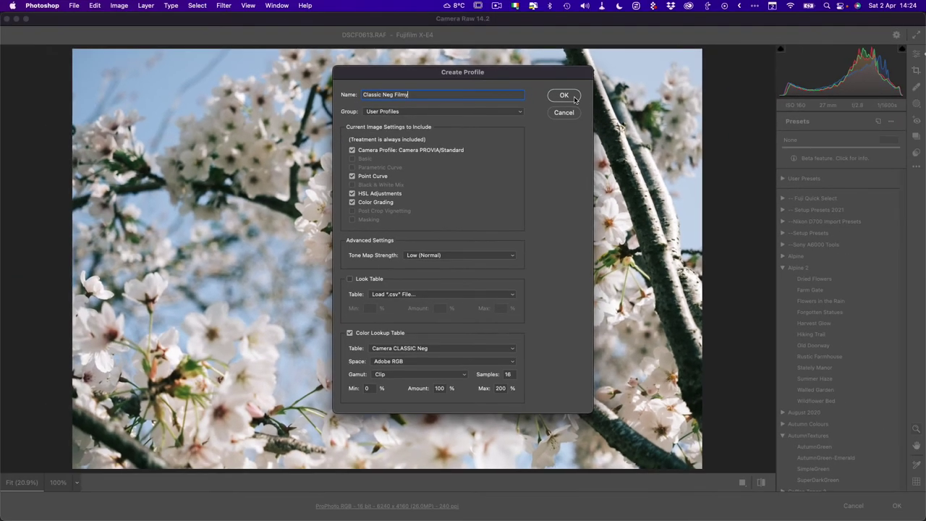
pyautogui.click(565, 95)
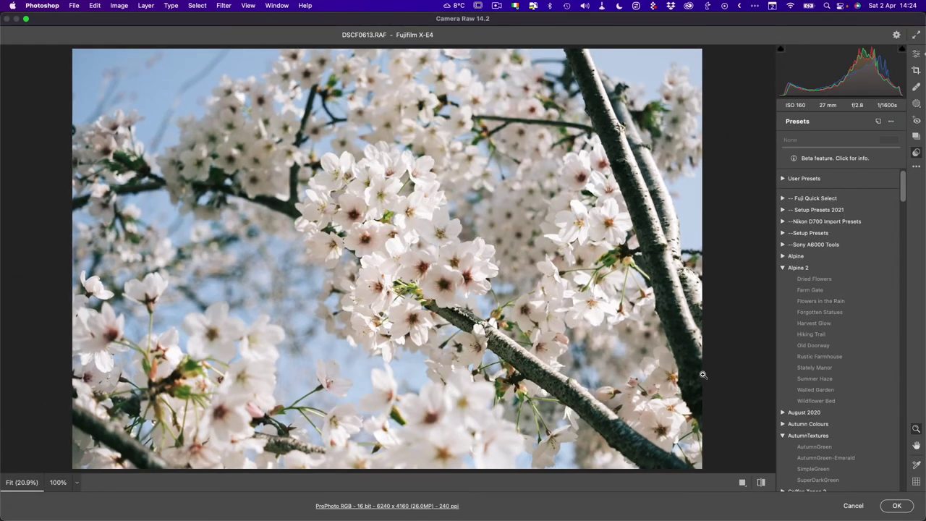
# Step: Cancel Camera Raw, close the Photoshop document with Don't Save, and switch to Lightroom Classic
pyautogui.press('e')
pyautogui.click(853, 504)
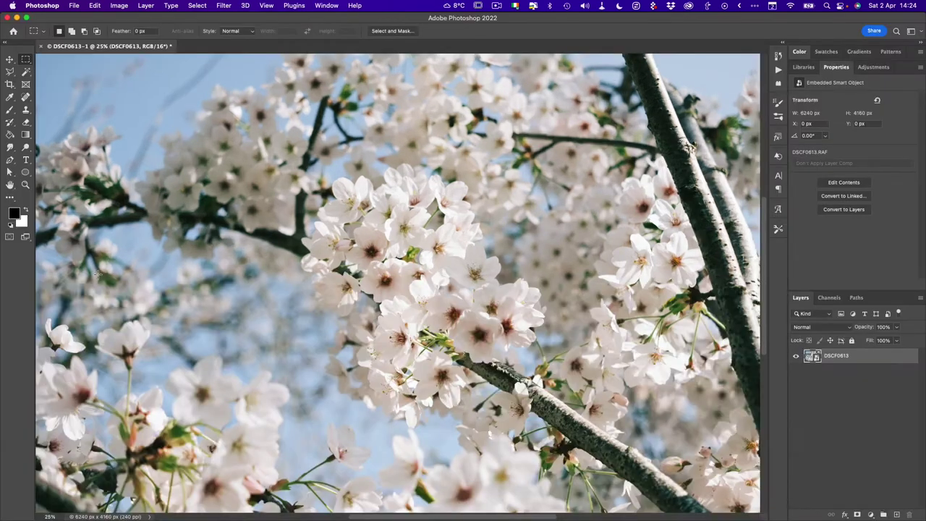
pyautogui.press('super+w')
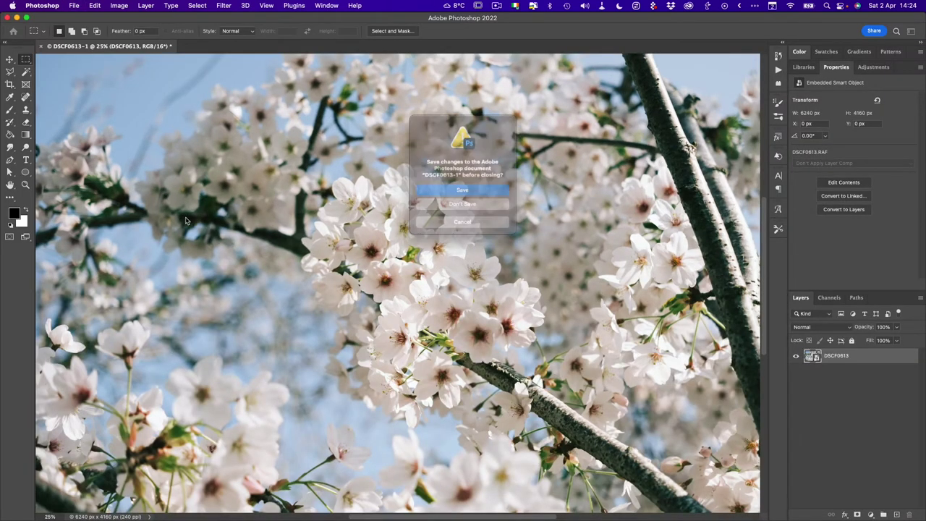
pyautogui.click(434, 210)
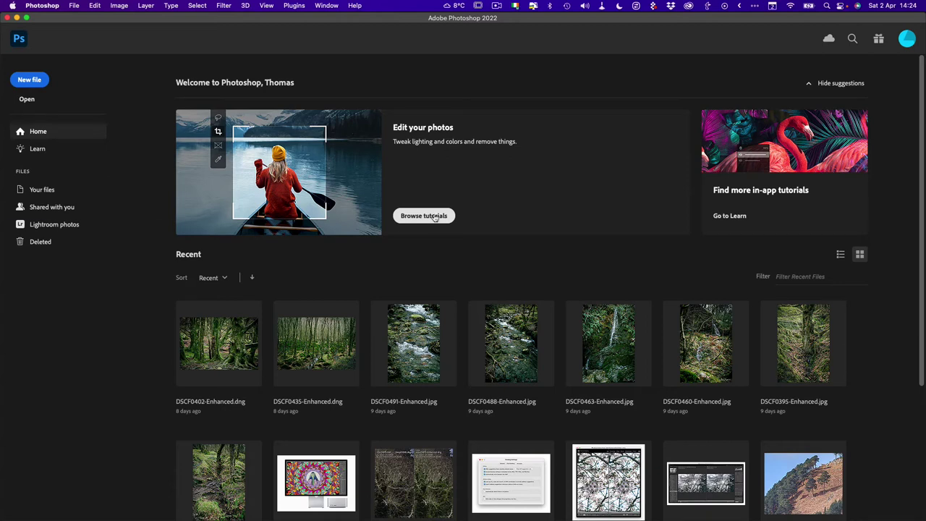
pyautogui.press('super+Tab')
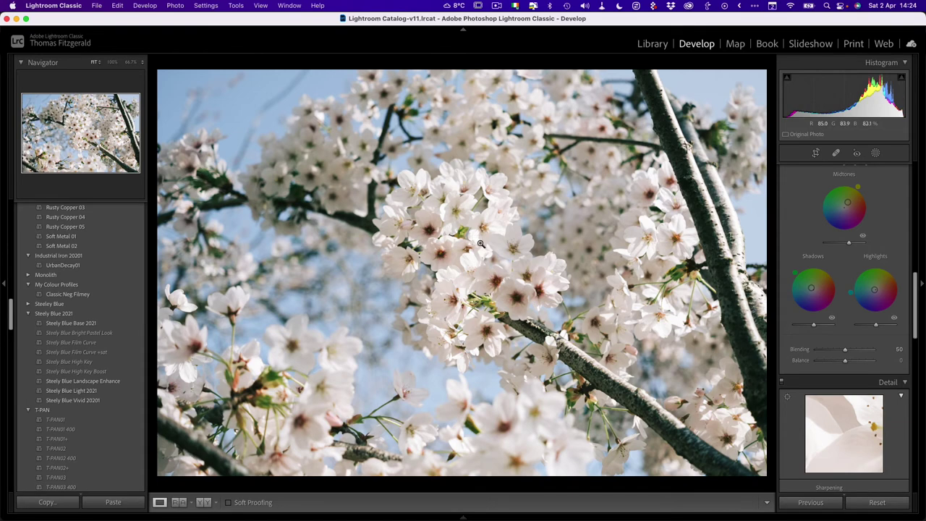
# Step: Relaunch Lightroom Classic so it loads the new profile, and reset the photo's develop settings
pyautogui.press('super+Tab')
pyautogui.click(291, 497)
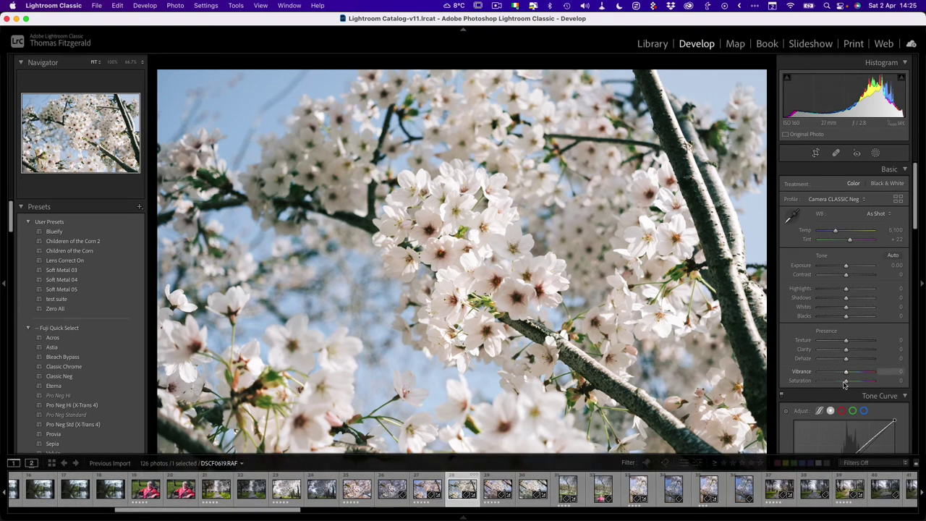
pyautogui.click(877, 502)
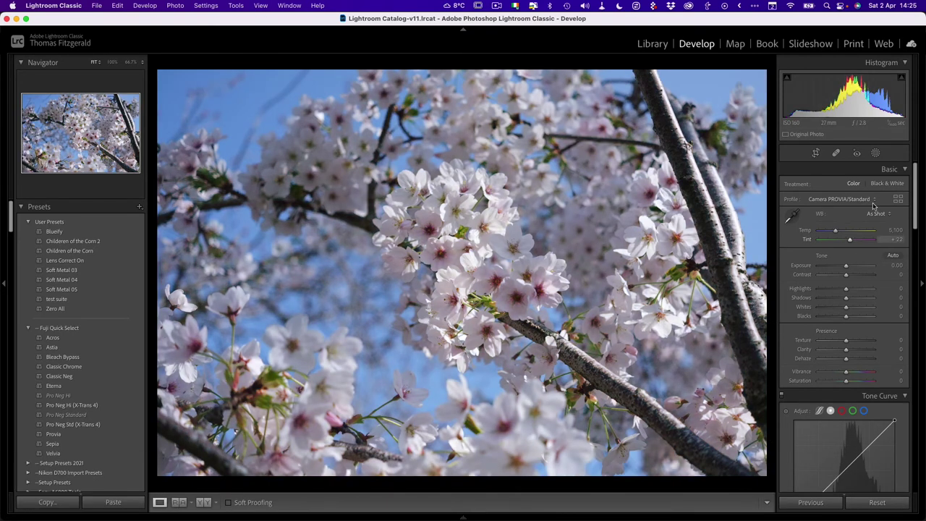
# Step: Apply the Classic Neg Filmy user profile to the photo at Amount 100
pyautogui.click(897, 198)
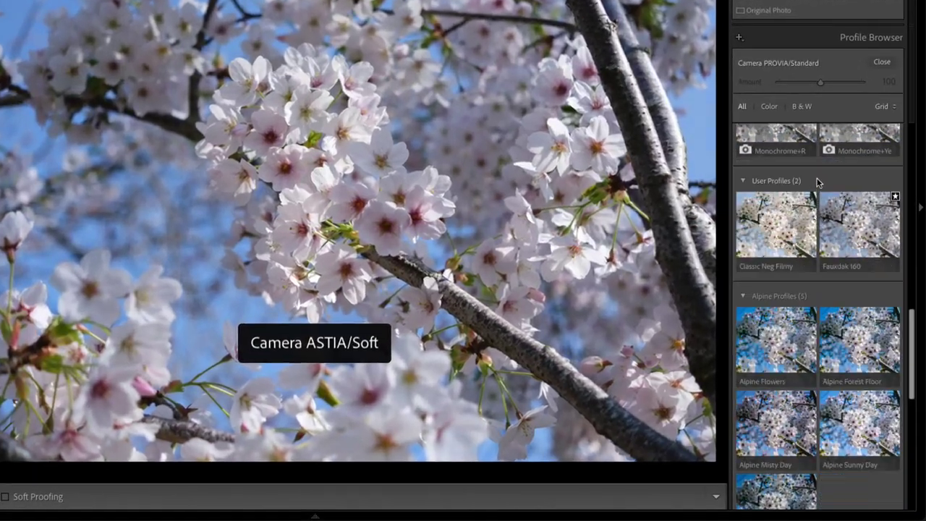
pyautogui.scroll(-10, 792, 347)
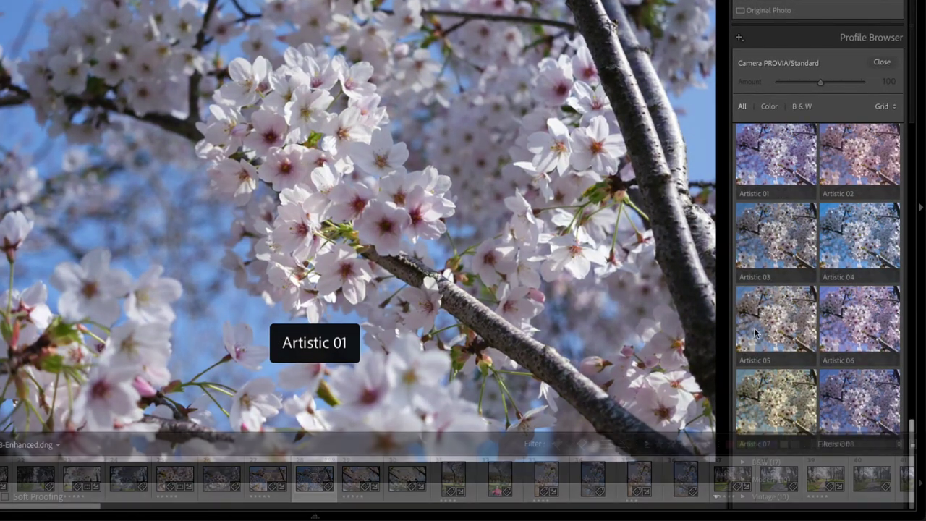
pyautogui.scroll(-10, 846, 262)
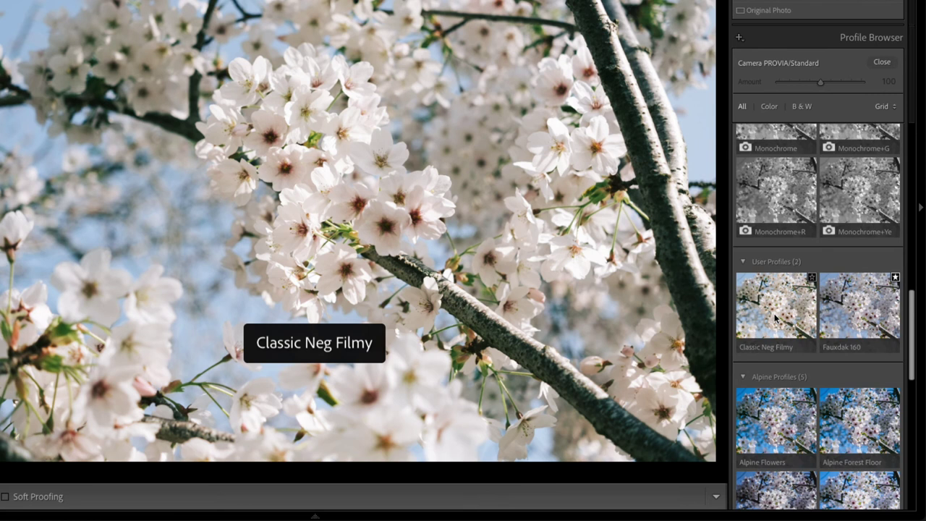
pyautogui.click(774, 317)
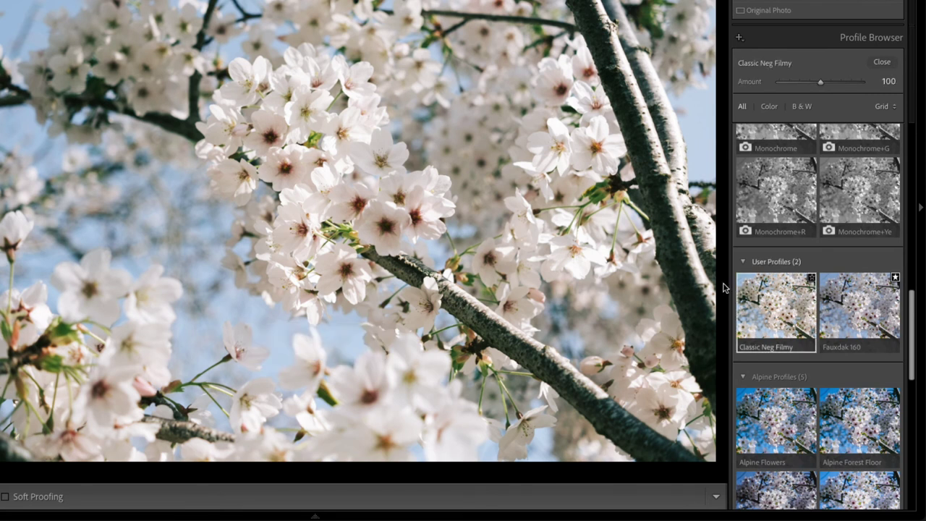
# Step: Close the Profile Browser and raise Contrast to +48
pyautogui.click(880, 63)
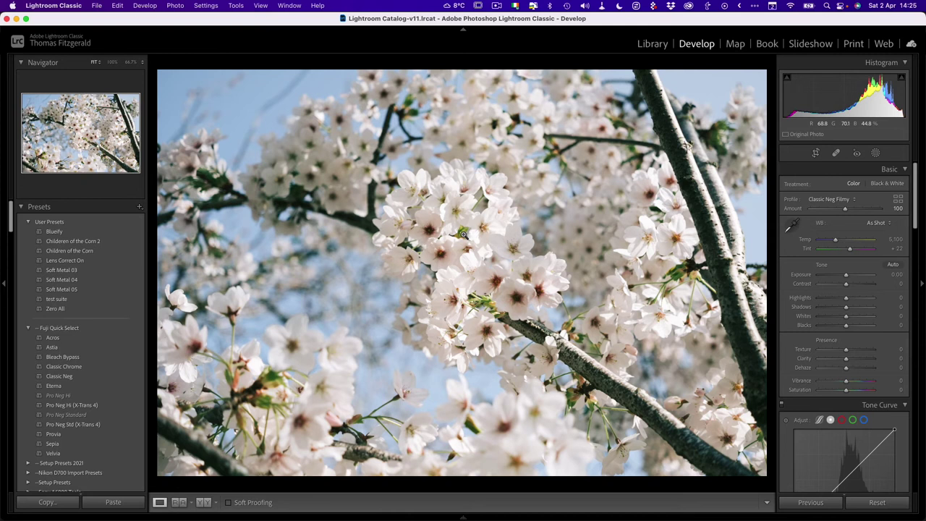
pyautogui.scroll(-10, 842, 289)
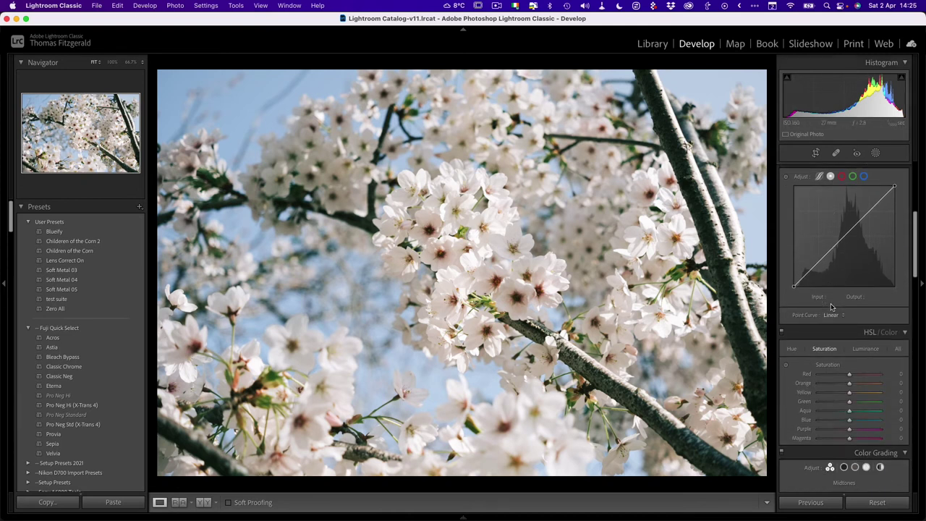
pyautogui.scroll(-5, 851, 284)
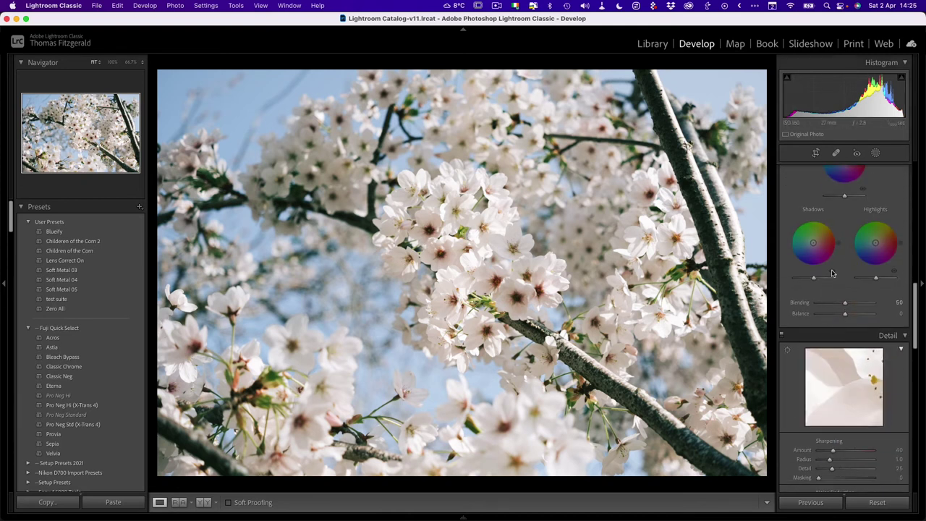
pyautogui.scroll(15, 833, 269)
pyautogui.moveTo(845, 283)
pyautogui.mouseDown()
pyautogui.moveTo(871, 284)
pyautogui.moveTo(863, 284)
pyautogui.mouseUp()
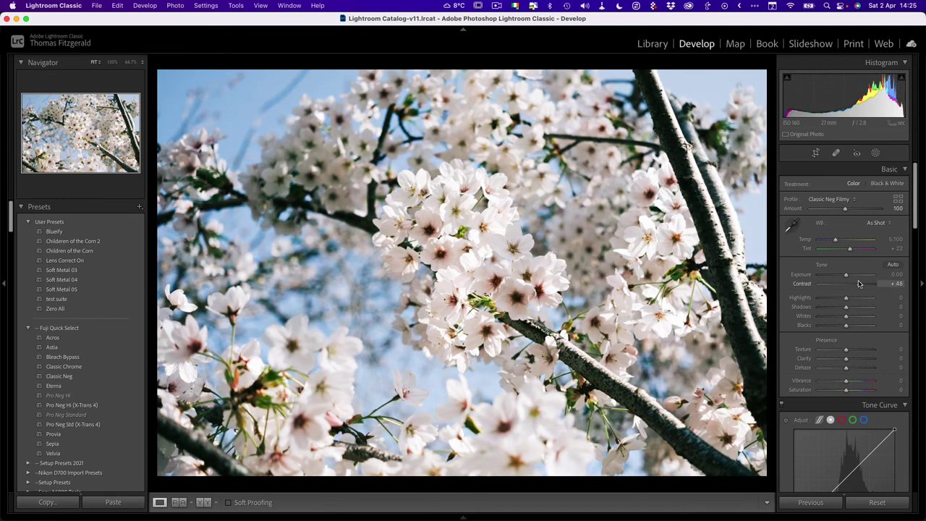
# Step: Check that Classic Neg Filmy is still the applied profile in the Profile list
pyautogui.click(897, 200)
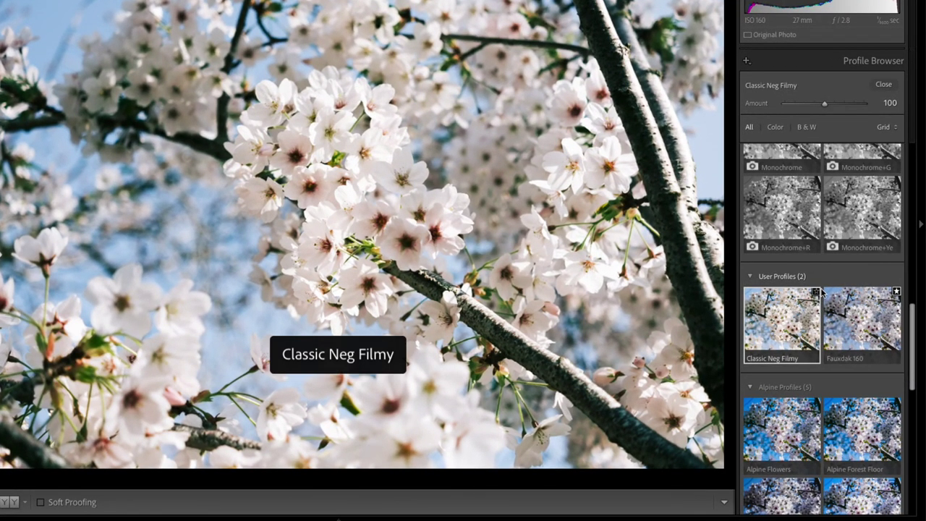
pyautogui.click(883, 85)
pyautogui.click(806, 118)
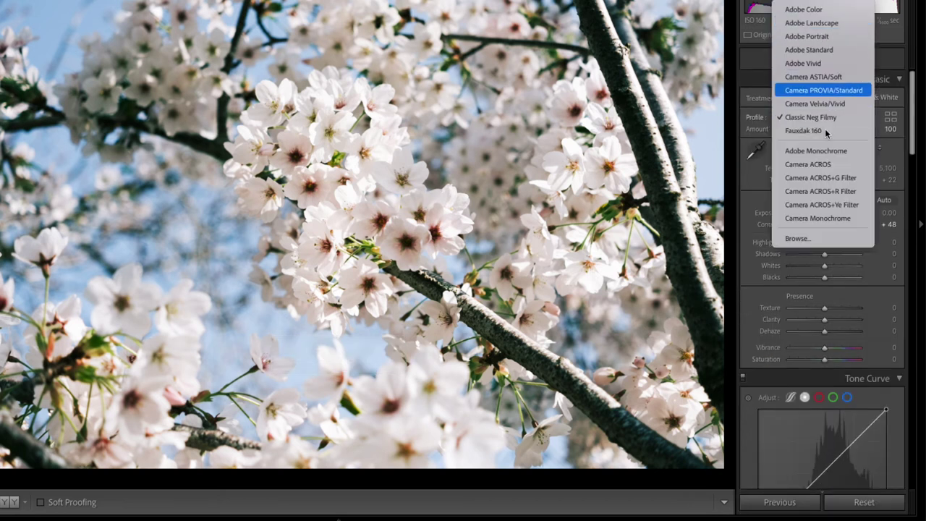
pyautogui.click(302, 181)
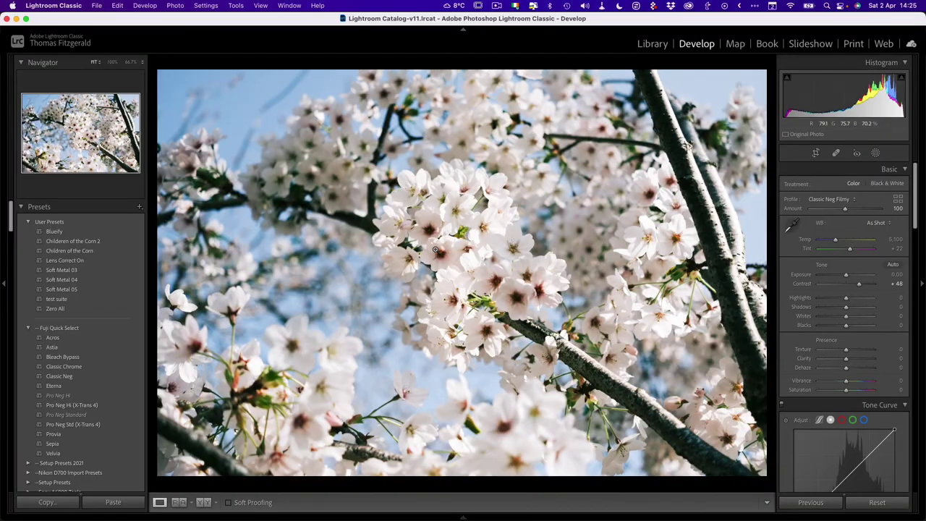